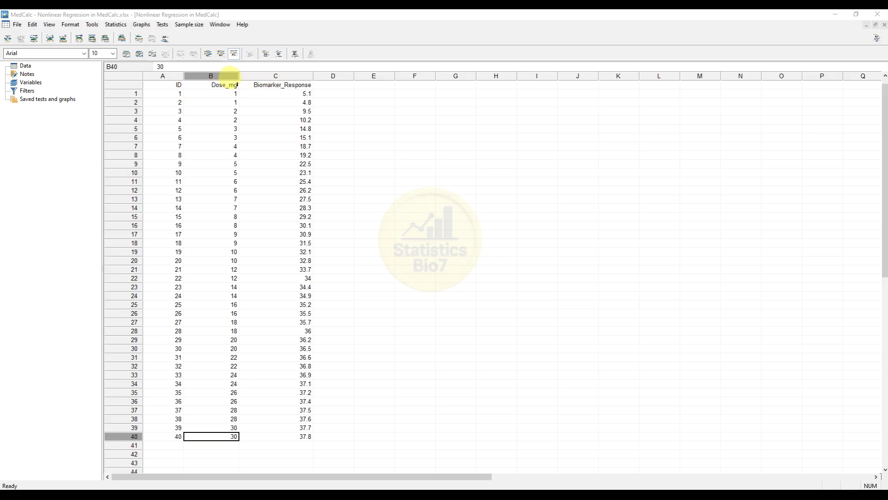
- Start a nonlinear regression on the dose-response data and enter the regression equation (Vmax * x) / (Km + x)
{"action": "left_click", "coordinate": [230, 75]}
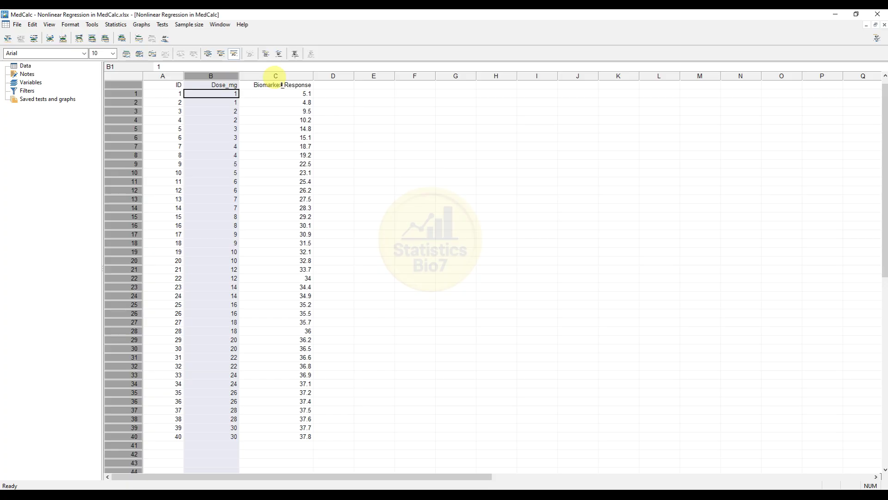
{"action": "left_click", "coordinate": [276, 76]}
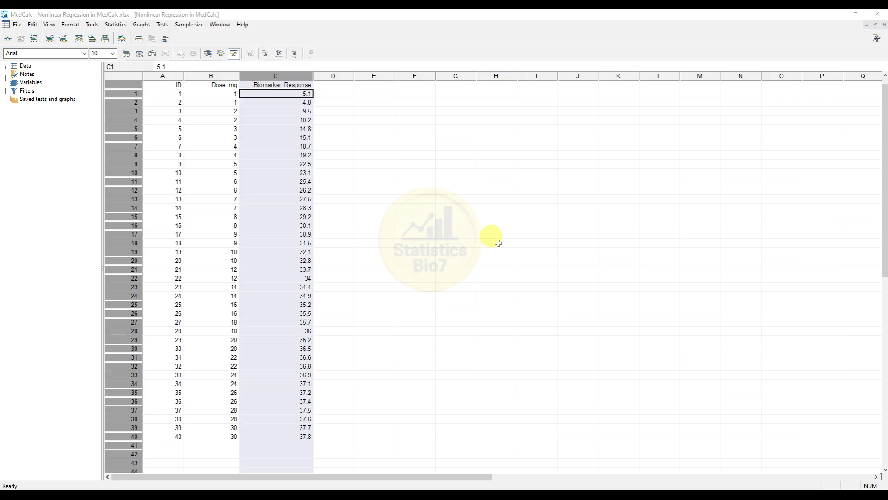
{"action": "left_click", "coordinate": [115, 24]}
{"action": "mouse_move", "coordinate": [123, 78]}
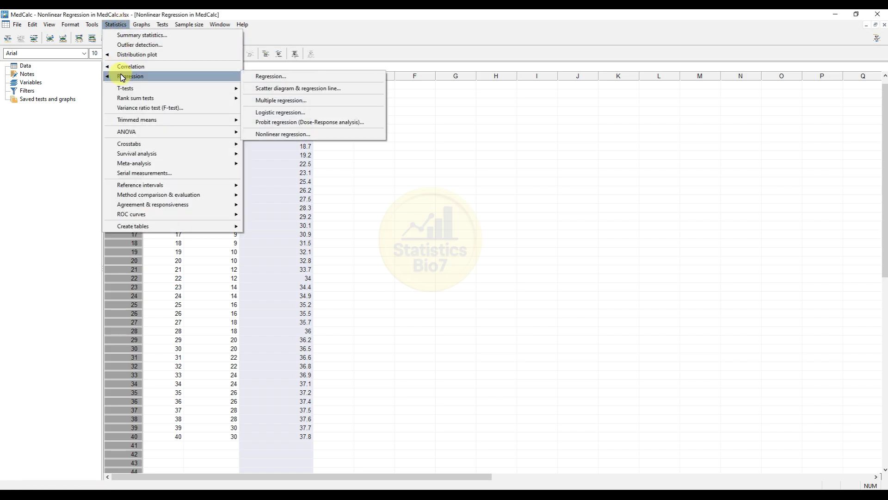
{"action": "left_click", "coordinate": [315, 133]}
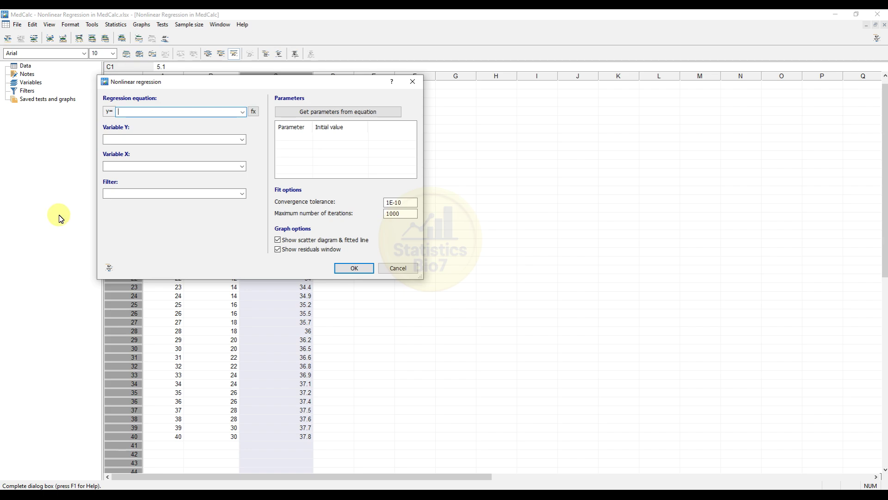
{"action": "left_click_drag", "start_coordinate": [185, 83], "coordinate": [240, 90]}
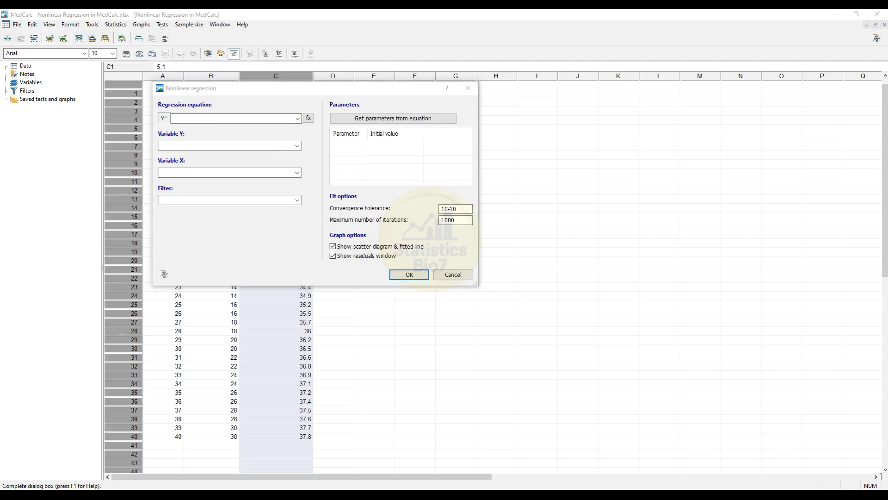
{"action": "left_click", "coordinate": [208, 119]}
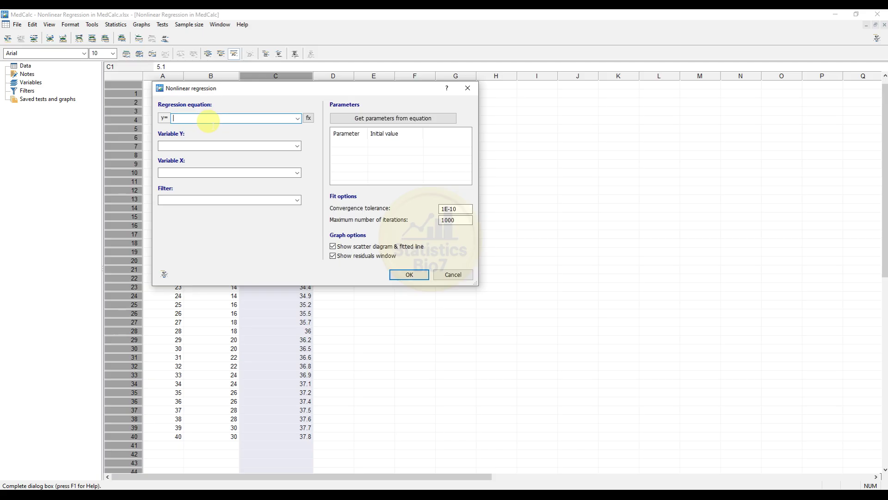
{"action": "type", "text": "(Vmax * x) / (Km + x)"}
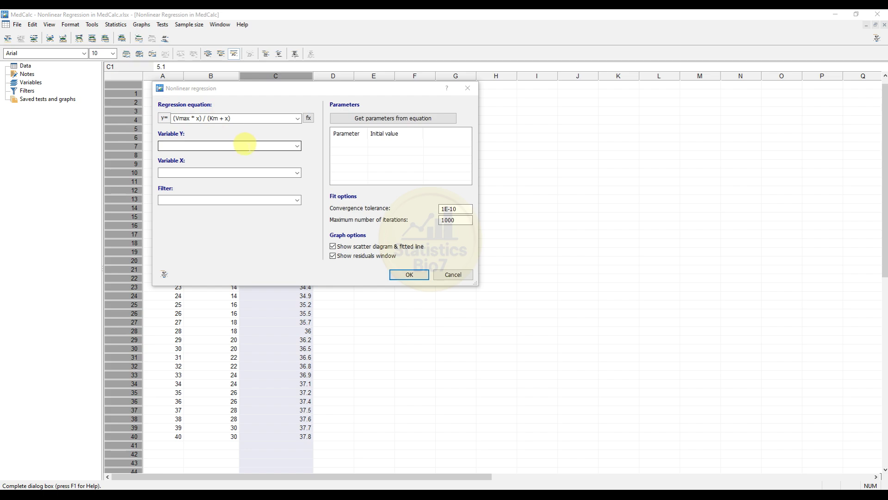
- Assign Biomarker_Response as variable Y and Dose_mg as variable X for the regression
{"action": "left_click", "coordinate": [297, 146]}
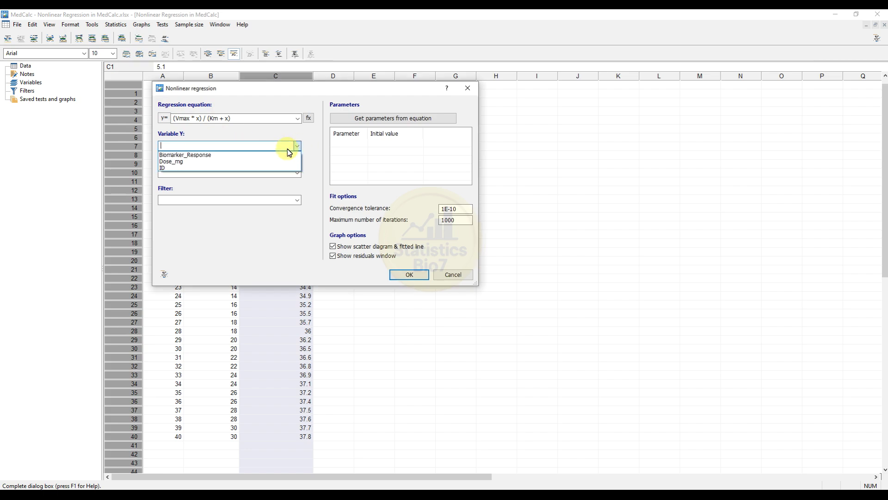
{"action": "left_click", "coordinate": [253, 156]}
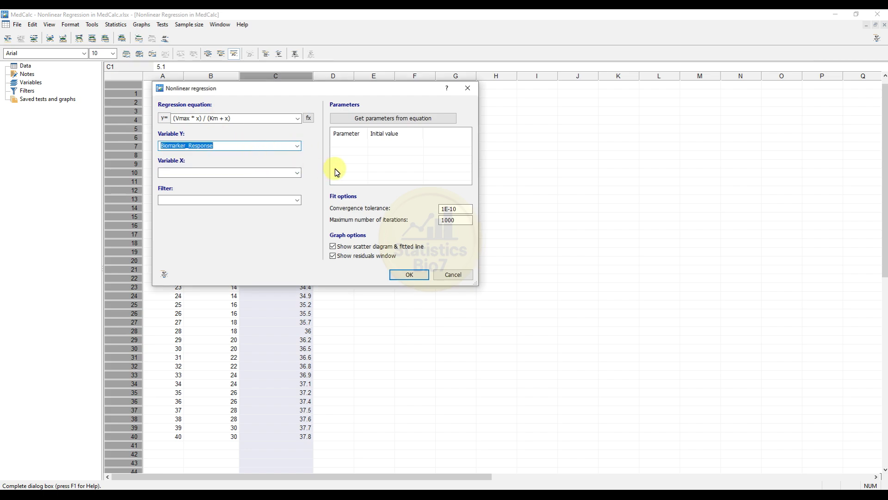
{"action": "left_click", "coordinate": [297, 173]}
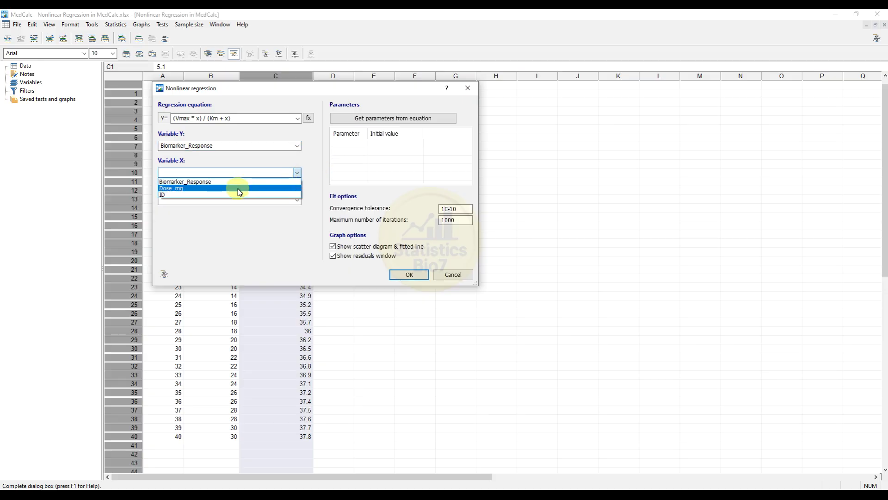
{"action": "left_click", "coordinate": [238, 188]}
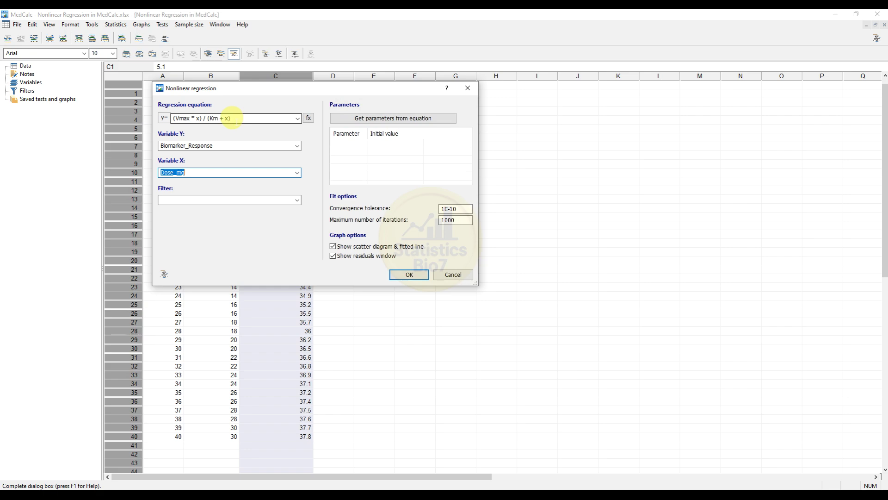
- Get the parameters from the equation with initial values of 46 for Vmax and 5 for Km, and run the regression
{"action": "left_click", "coordinate": [378, 121]}
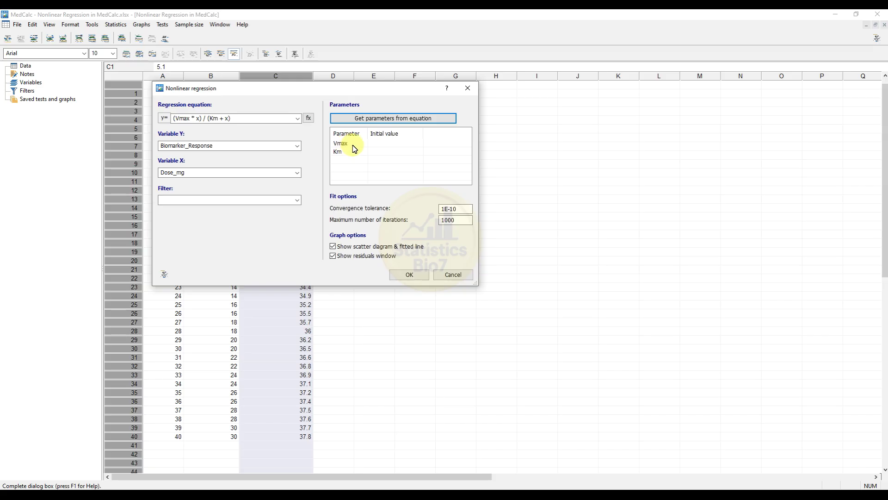
{"action": "left_click", "coordinate": [384, 144]}
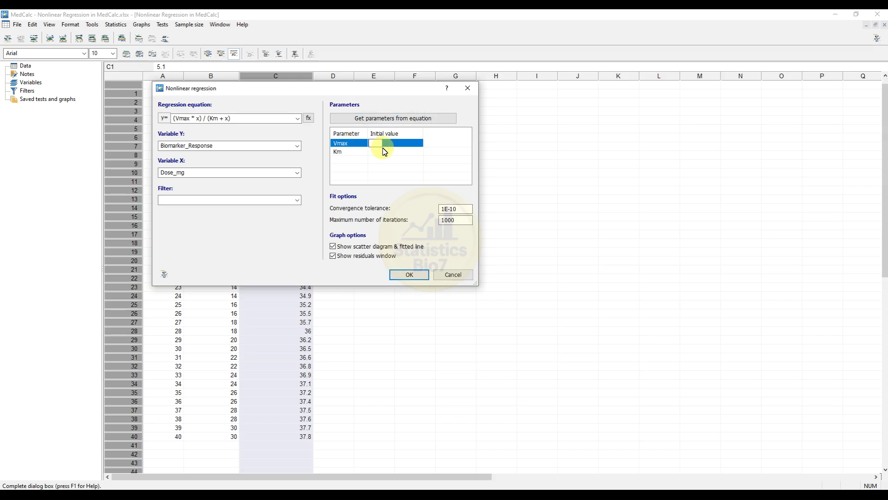
{"action": "type", "text": "46"}
{"action": "left_click", "coordinate": [377, 152]}
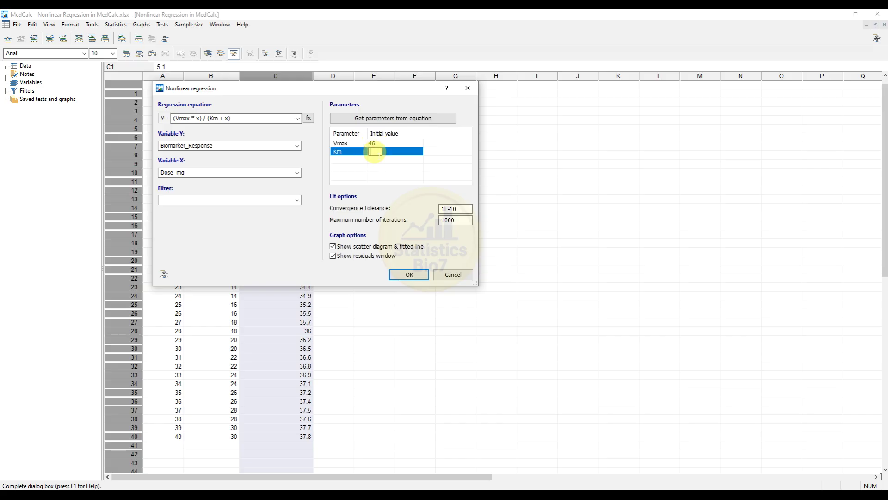
{"action": "key", "text": "Return"}
{"action": "left_click", "coordinate": [372, 149]}
{"action": "left_click", "coordinate": [374, 149]}
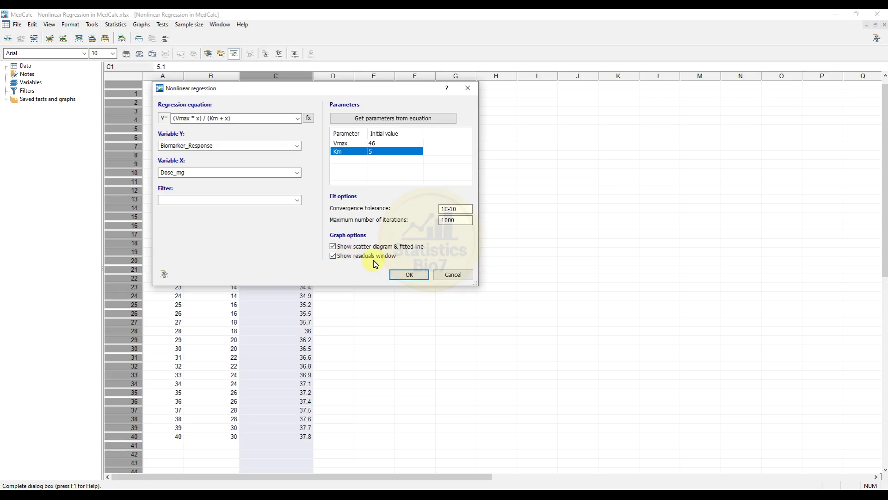
{"action": "left_click", "coordinate": [407, 276]}
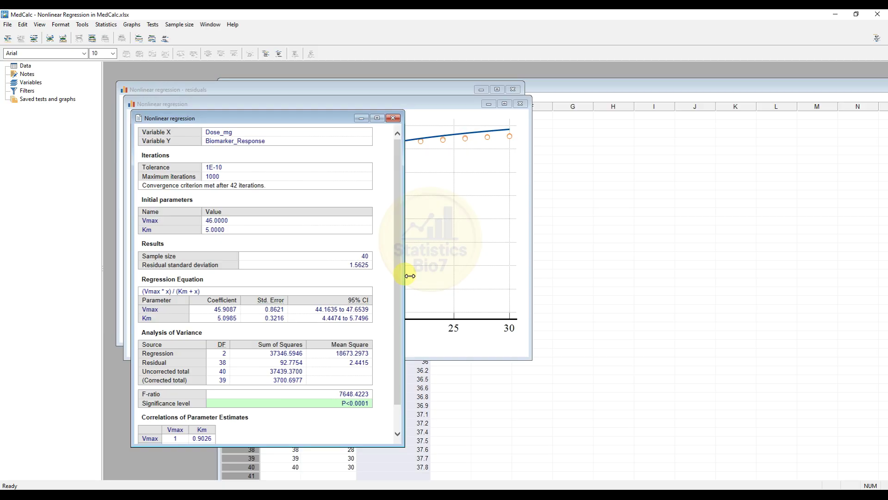
- Examine the regression report from the iterations and coefficients down to the correlations of parameter estimates
{"action": "left_click_drag", "start_coordinate": [204, 119], "coordinate": [320, 136]}
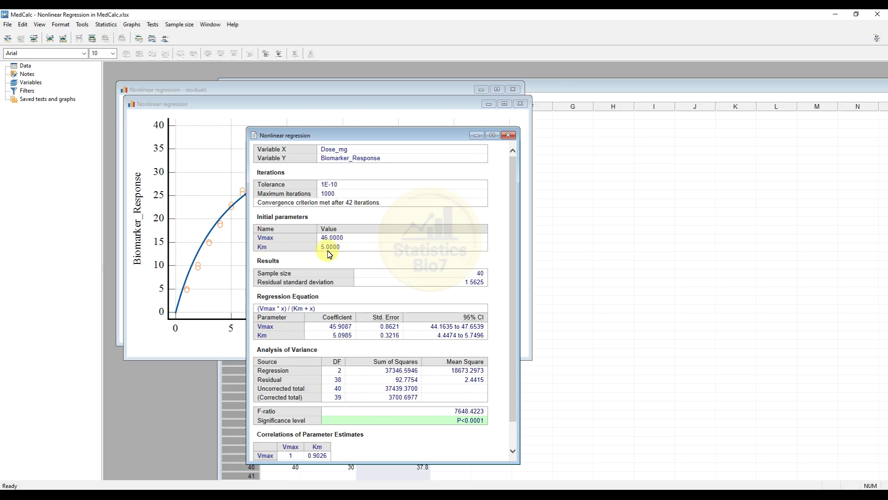
{"action": "left_click_drag", "start_coordinate": [331, 137], "coordinate": [390, 112]}
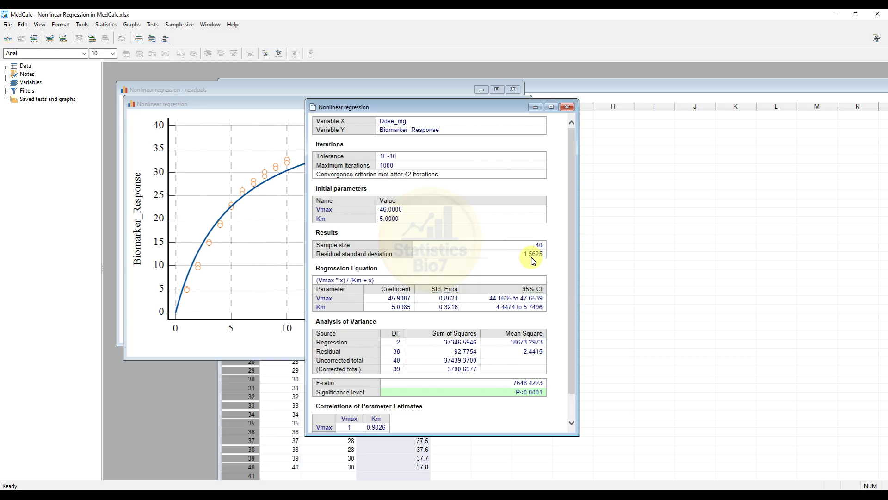
{"action": "scroll", "coordinate": [374, 279], "scroll_direction": "down", "scroll_amount": 1}
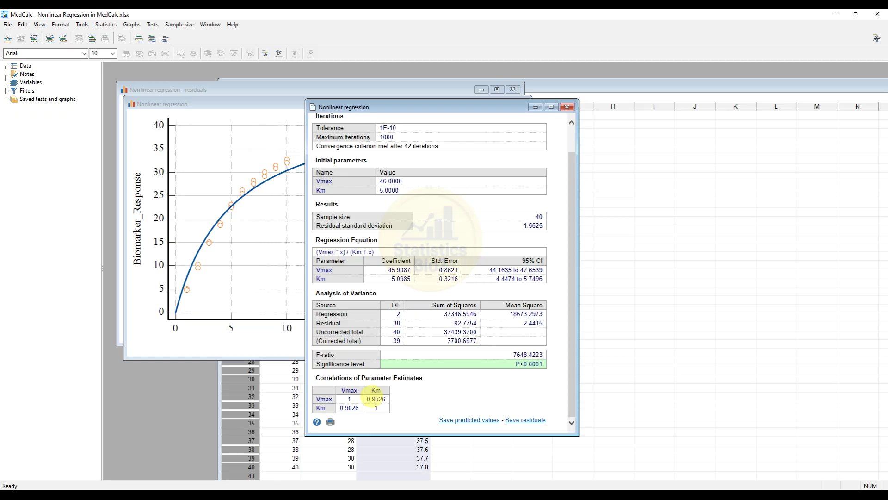
- Move the report aside and examine the fitted-curve scatter plot and the residuals plot of Biomarker_Response against Dose_mg
{"action": "left_click_drag", "start_coordinate": [384, 111], "coordinate": [583, 116]}
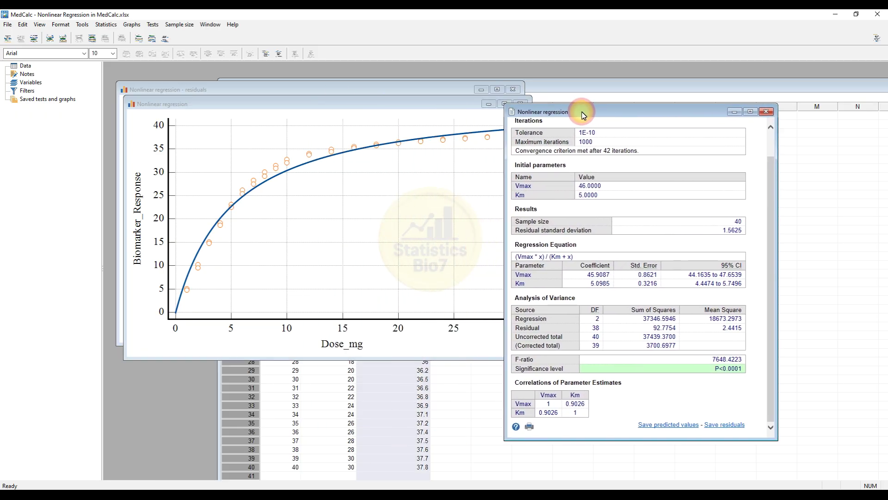
{"action": "left_click", "coordinate": [240, 107]}
{"action": "left_click_drag", "start_coordinate": [240, 107], "coordinate": [336, 135]}
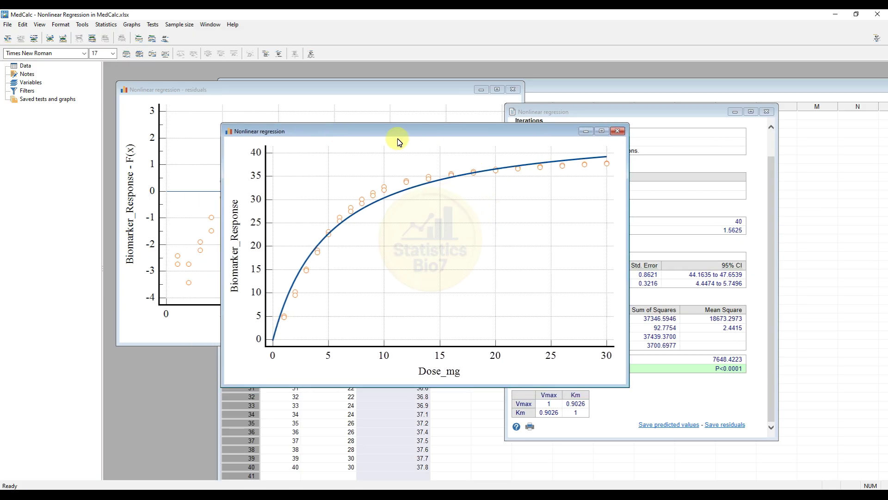
{"action": "left_click_drag", "start_coordinate": [390, 134], "coordinate": [421, 130]}
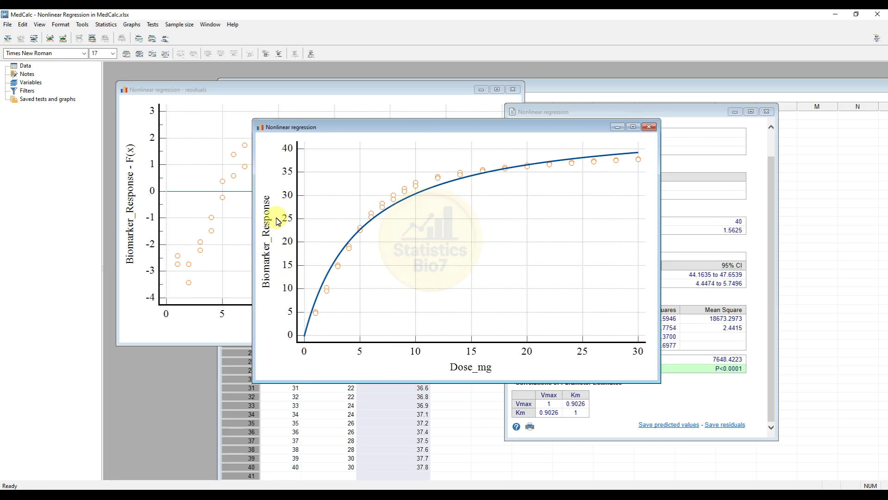
{"action": "left_click_drag", "start_coordinate": [348, 131], "coordinate": [403, 127]}
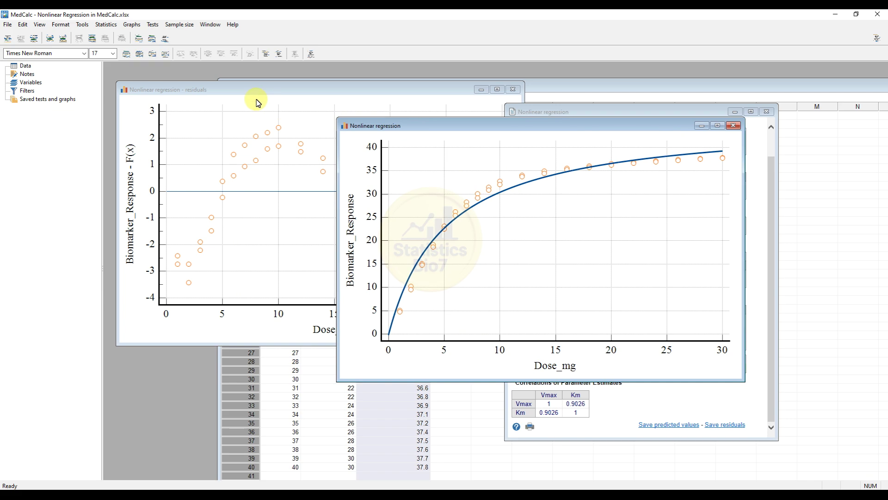
{"action": "left_click", "coordinate": [242, 92]}
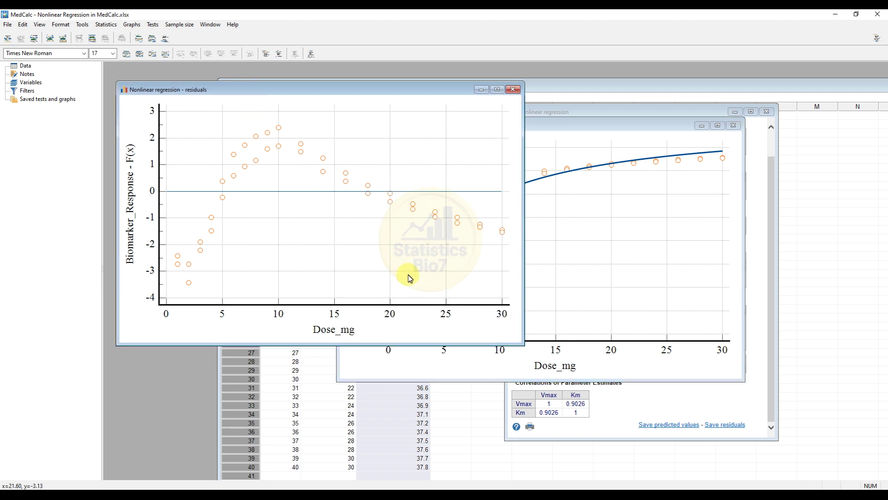
{"action": "left_click_drag", "start_coordinate": [363, 93], "coordinate": [348, 185]}
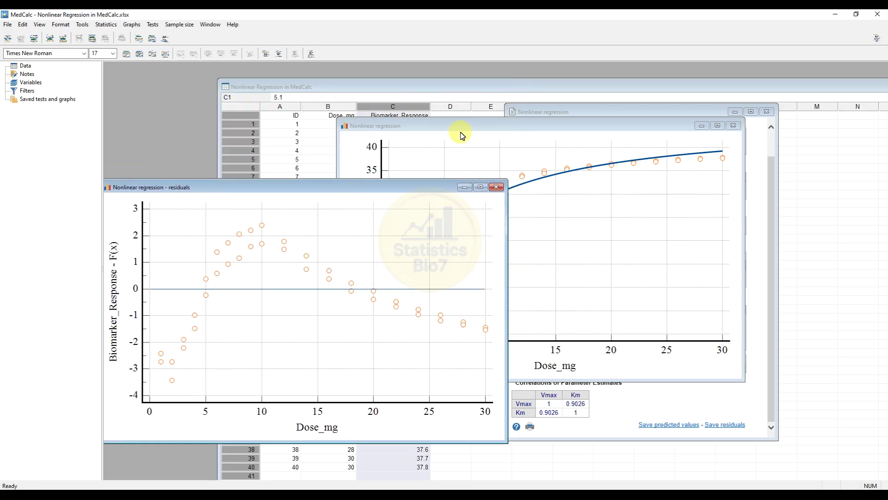
- Bring the regression report back in front of the plots and review it from its beginning
{"action": "left_click", "coordinate": [548, 113]}
{"action": "left_click_drag", "start_coordinate": [549, 112], "coordinate": [413, 122]}
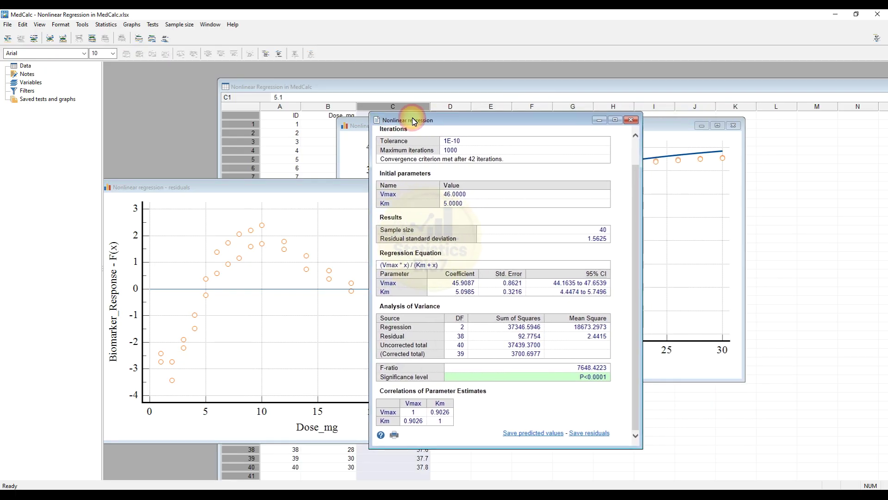
{"action": "scroll", "coordinate": [464, 257], "scroll_direction": "up", "scroll_amount": 1}
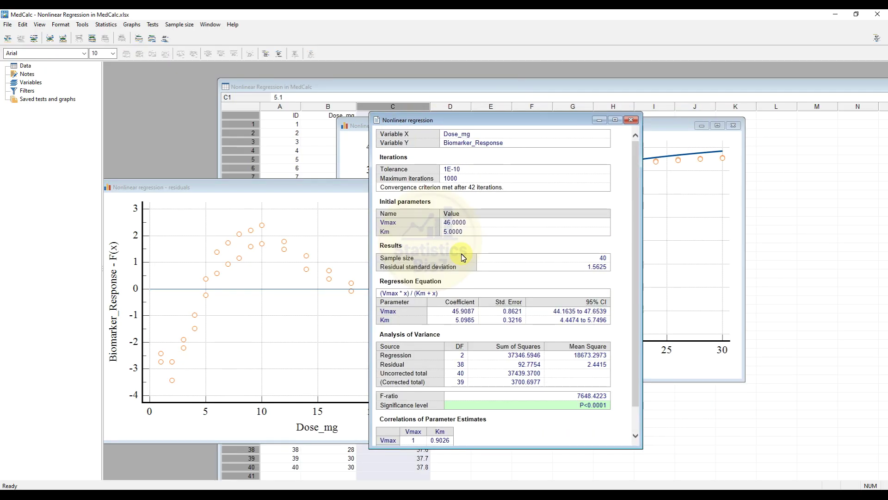